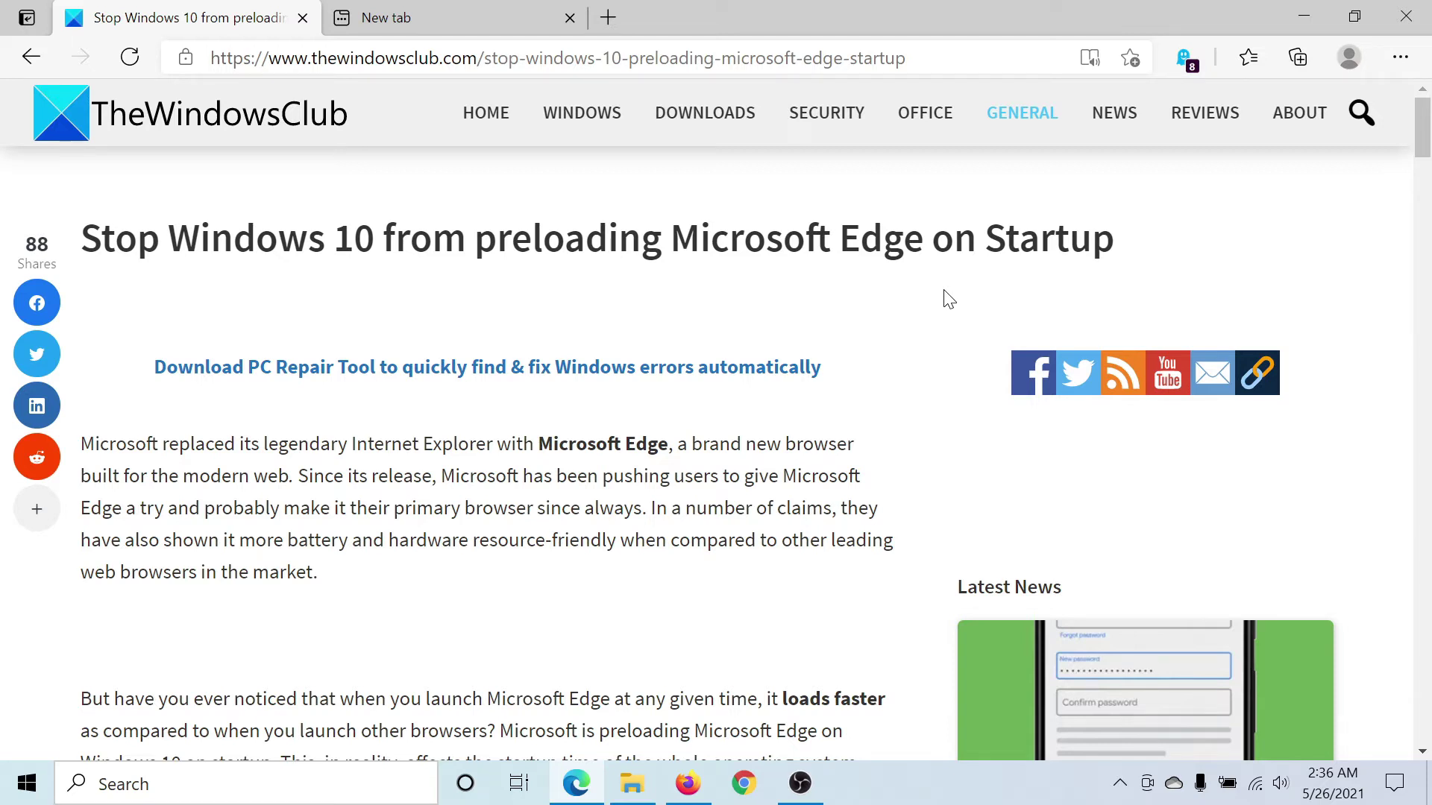
- From a new tab, open Edge Settings through the 'Settings and more' menu
click(492, 14)
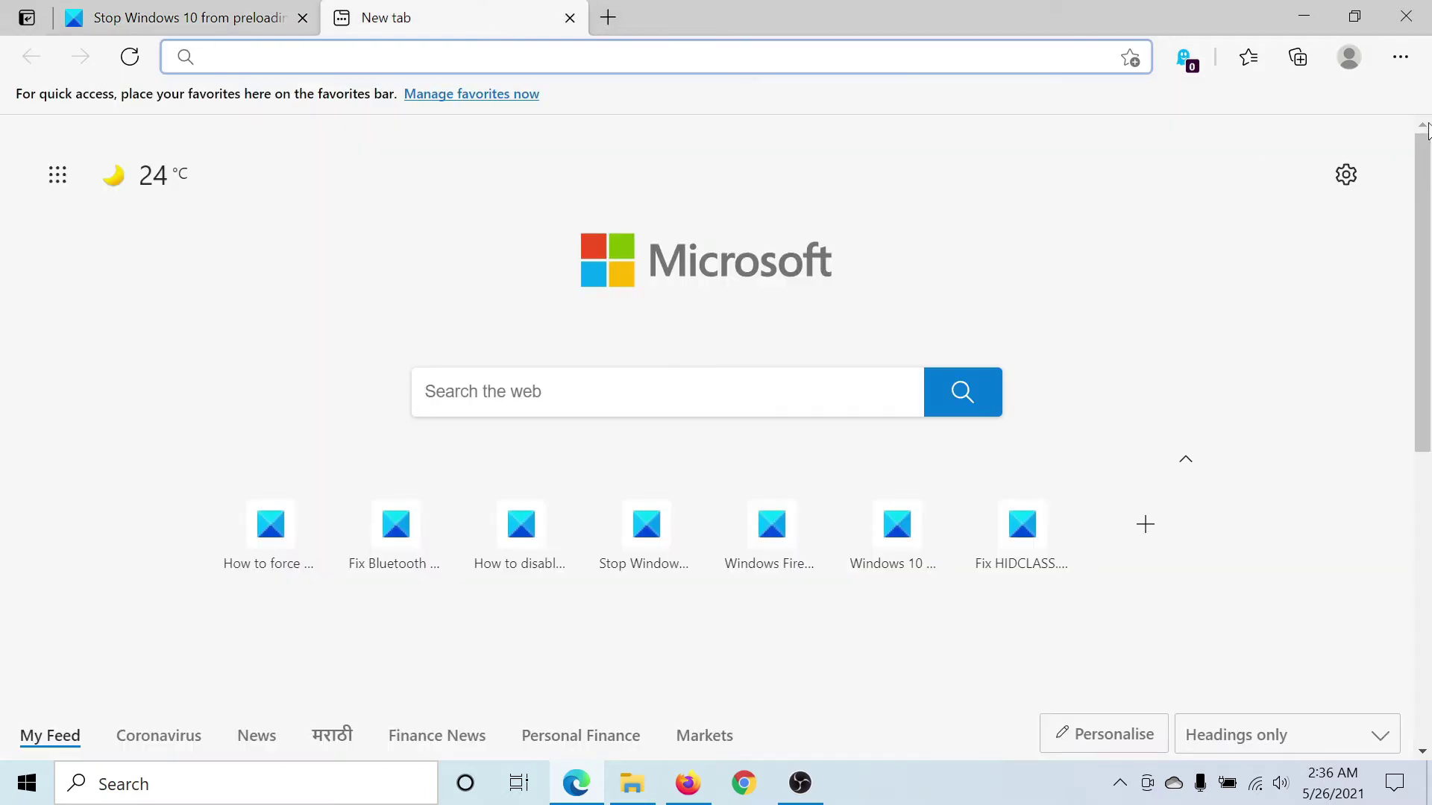
click(1402, 61)
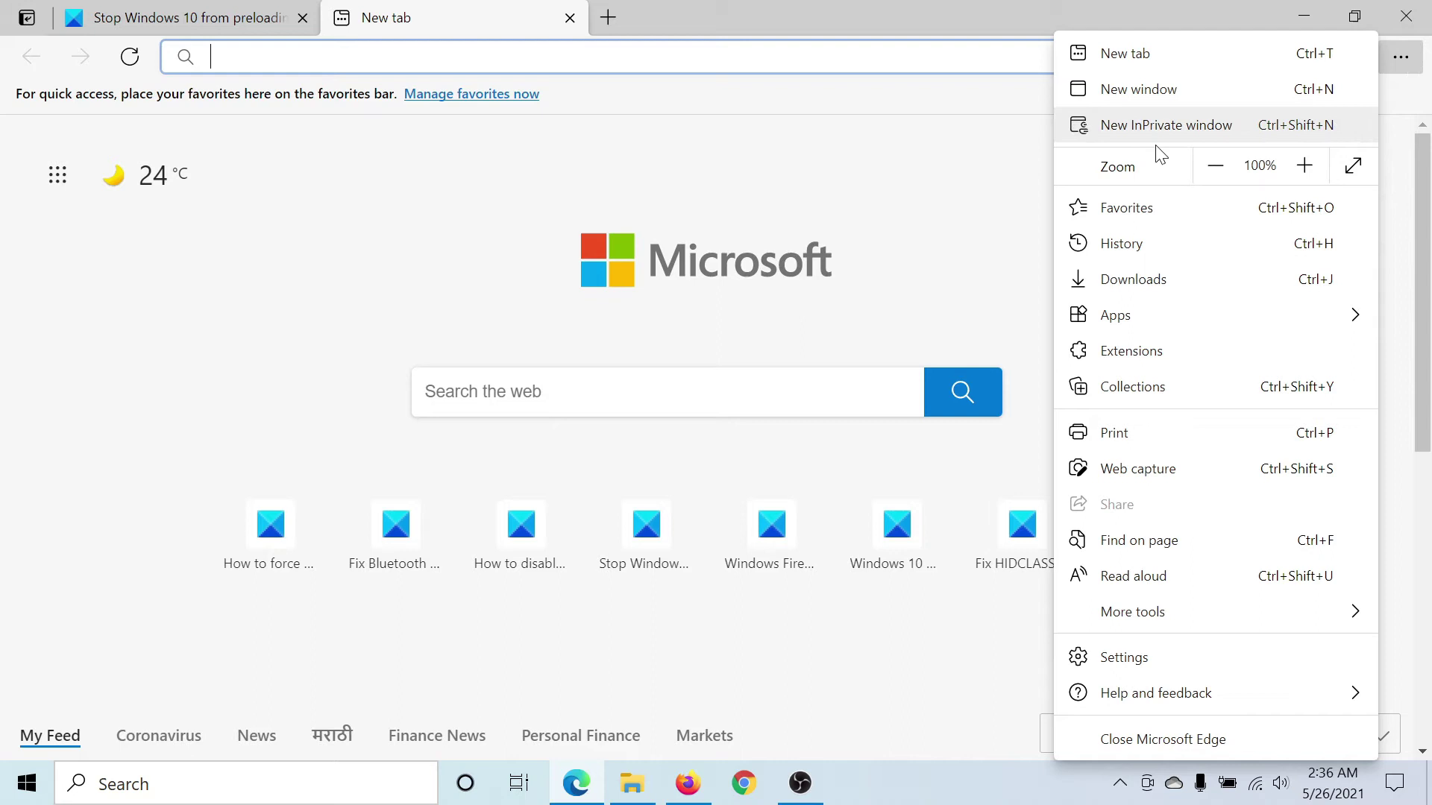
click(1150, 667)
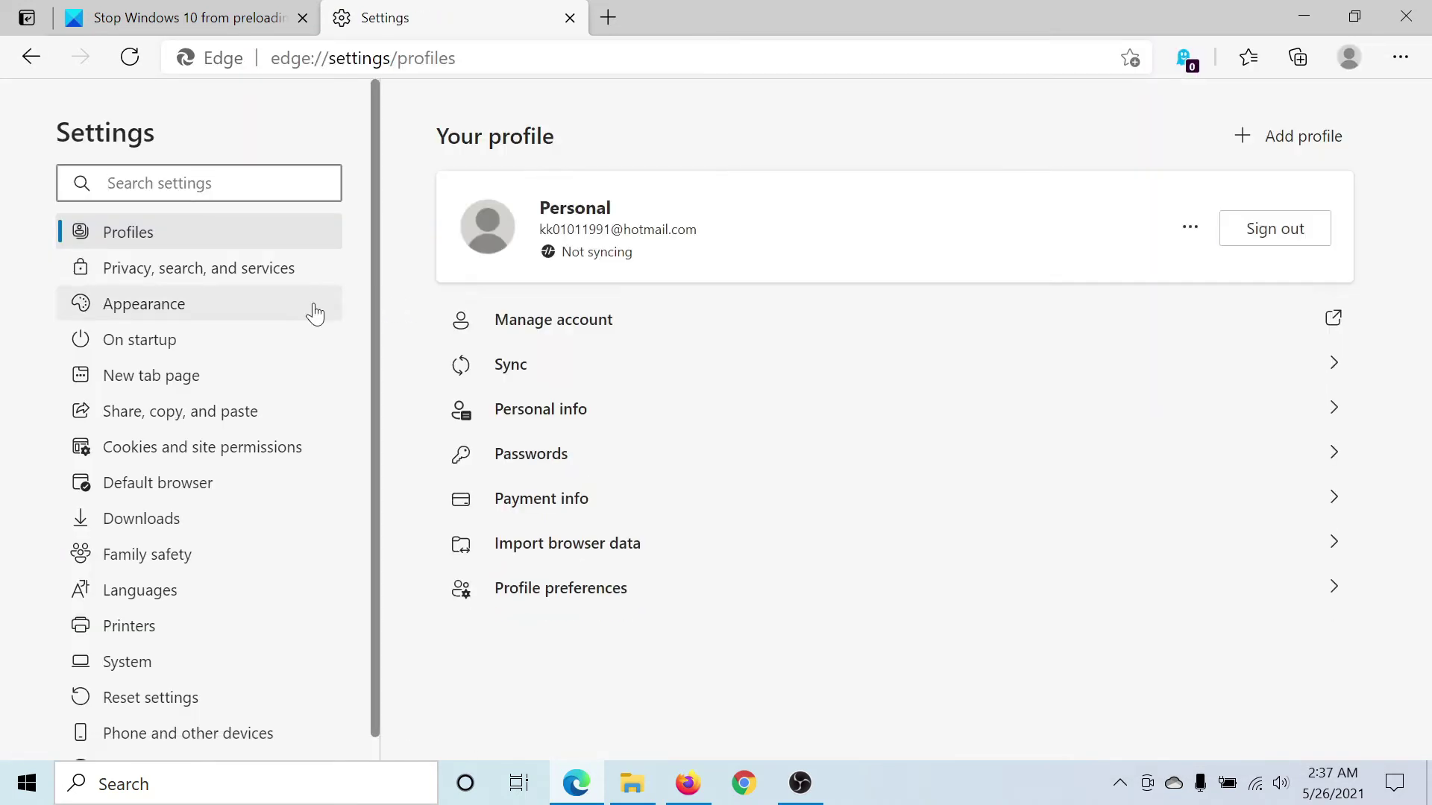
- Turn off 'Continue running background apps' under System, then return to the preloading article tab
click(133, 671)
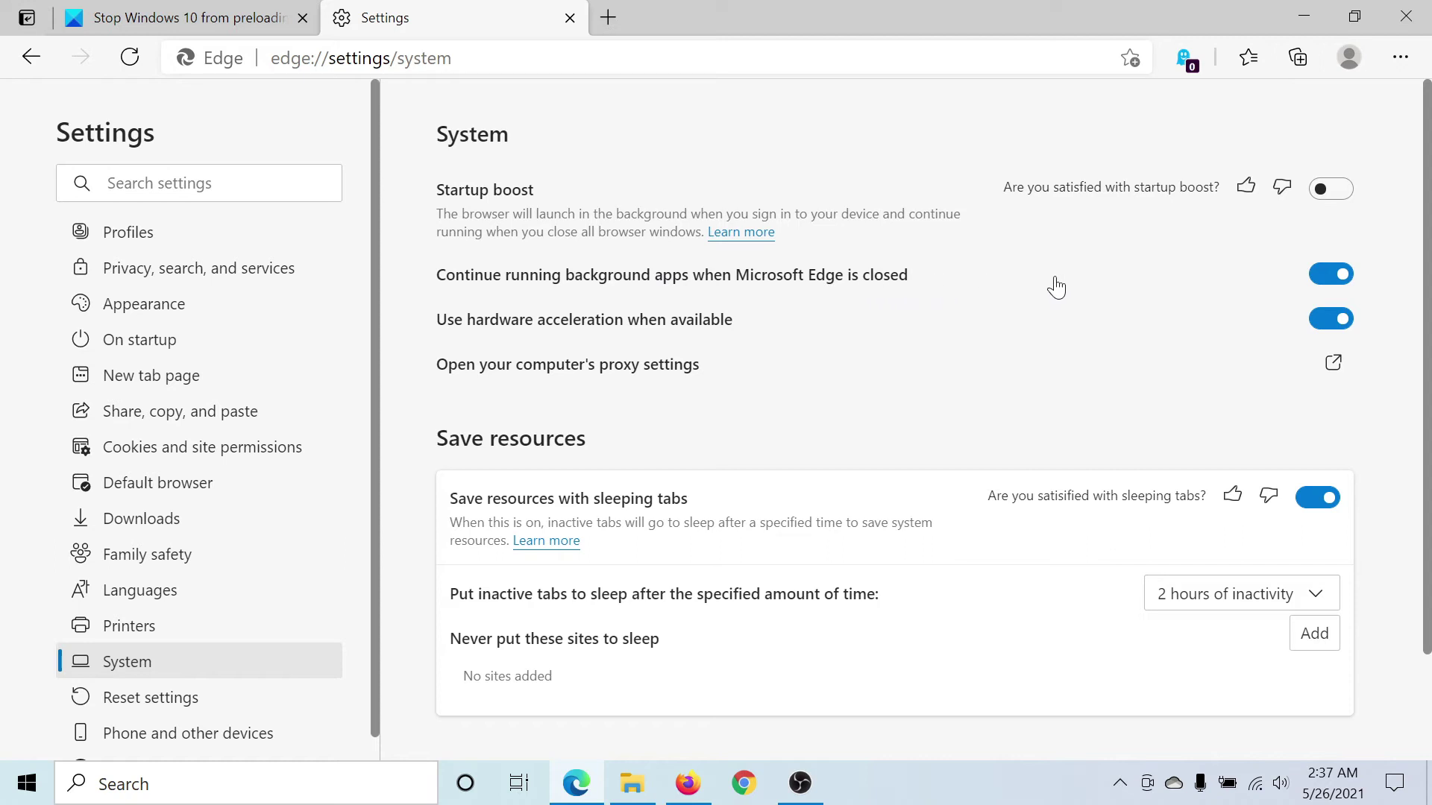
click(1341, 276)
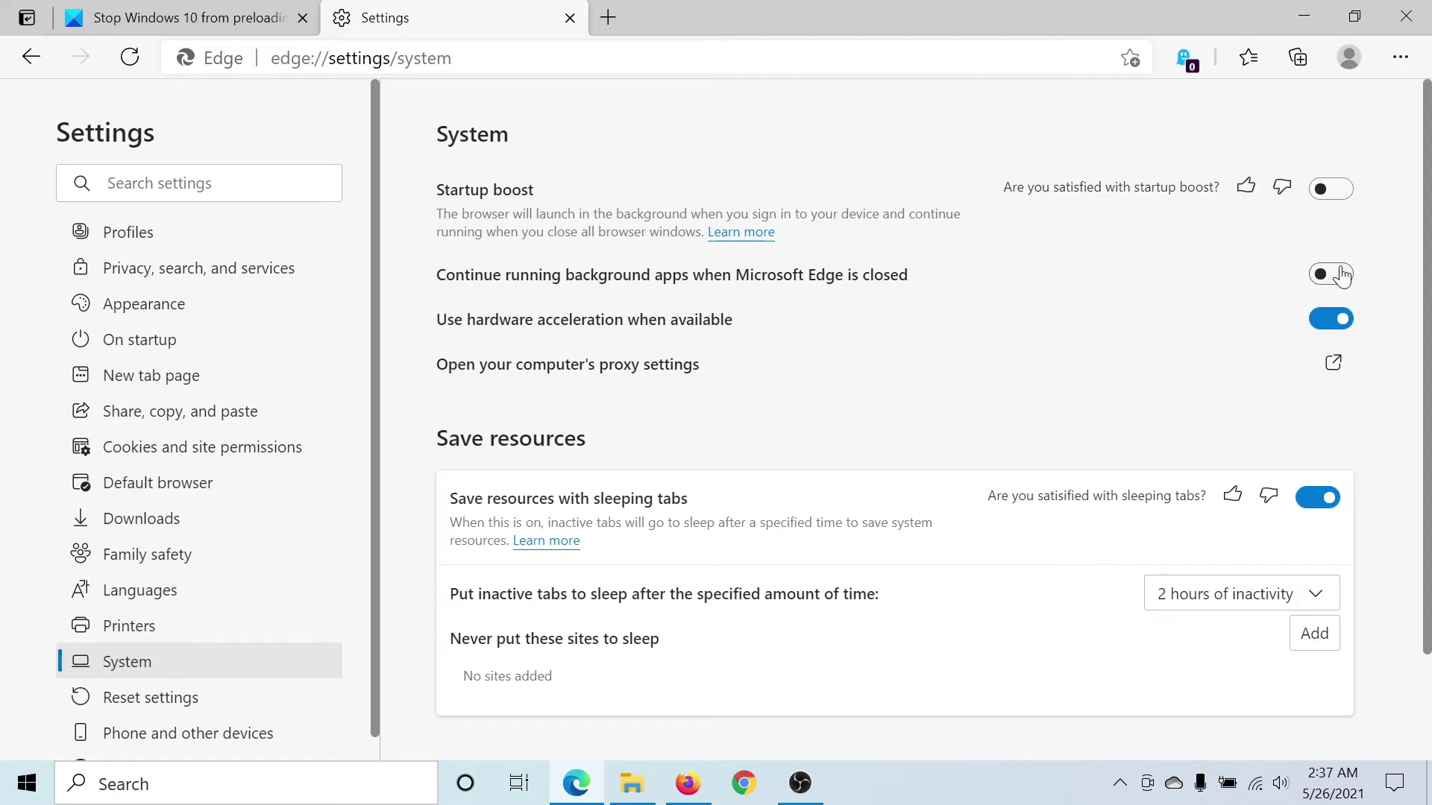
click(148, 14)
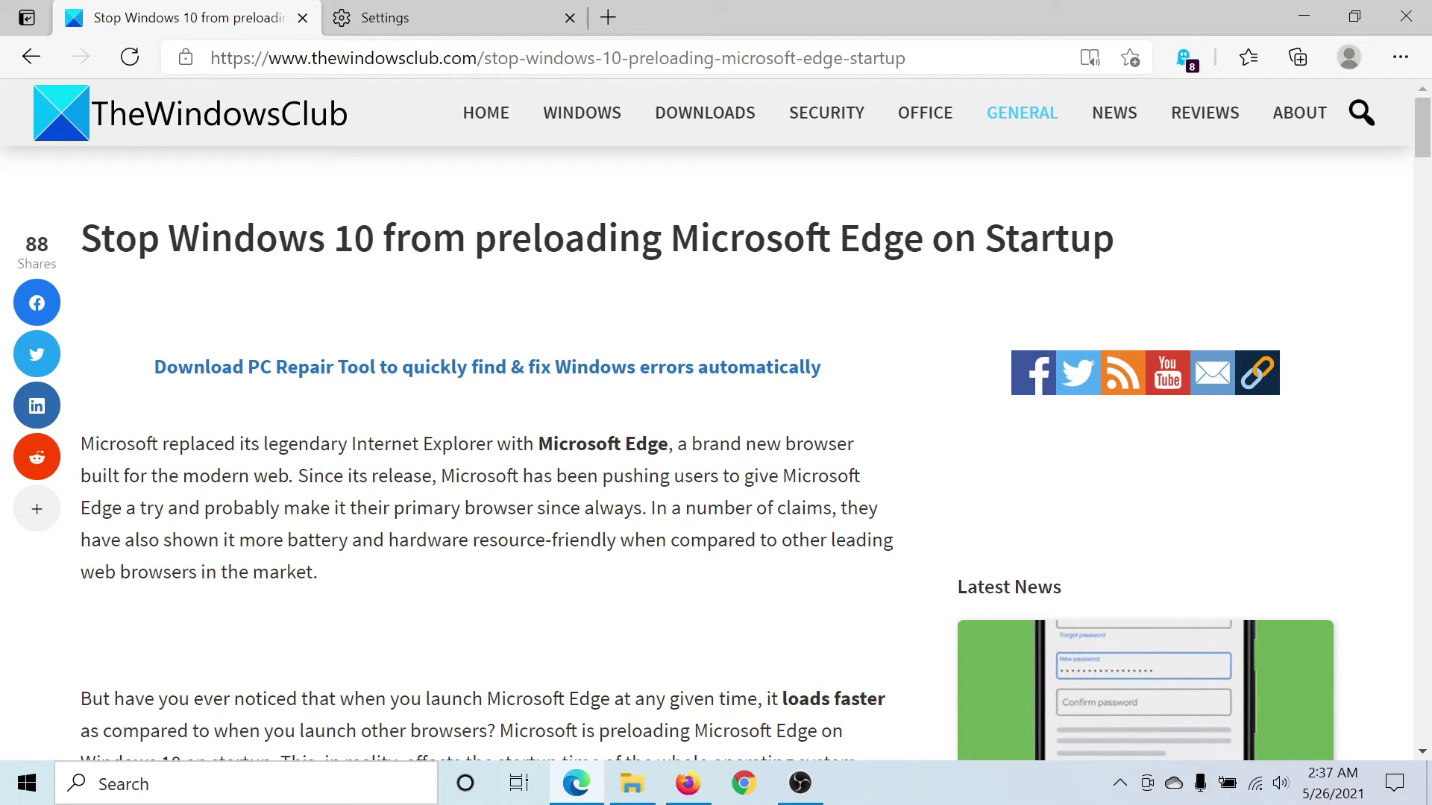
scroll(445, 577, down, 5)
scroll(444, 578, down, 1)
scroll(444, 578, down, 5)
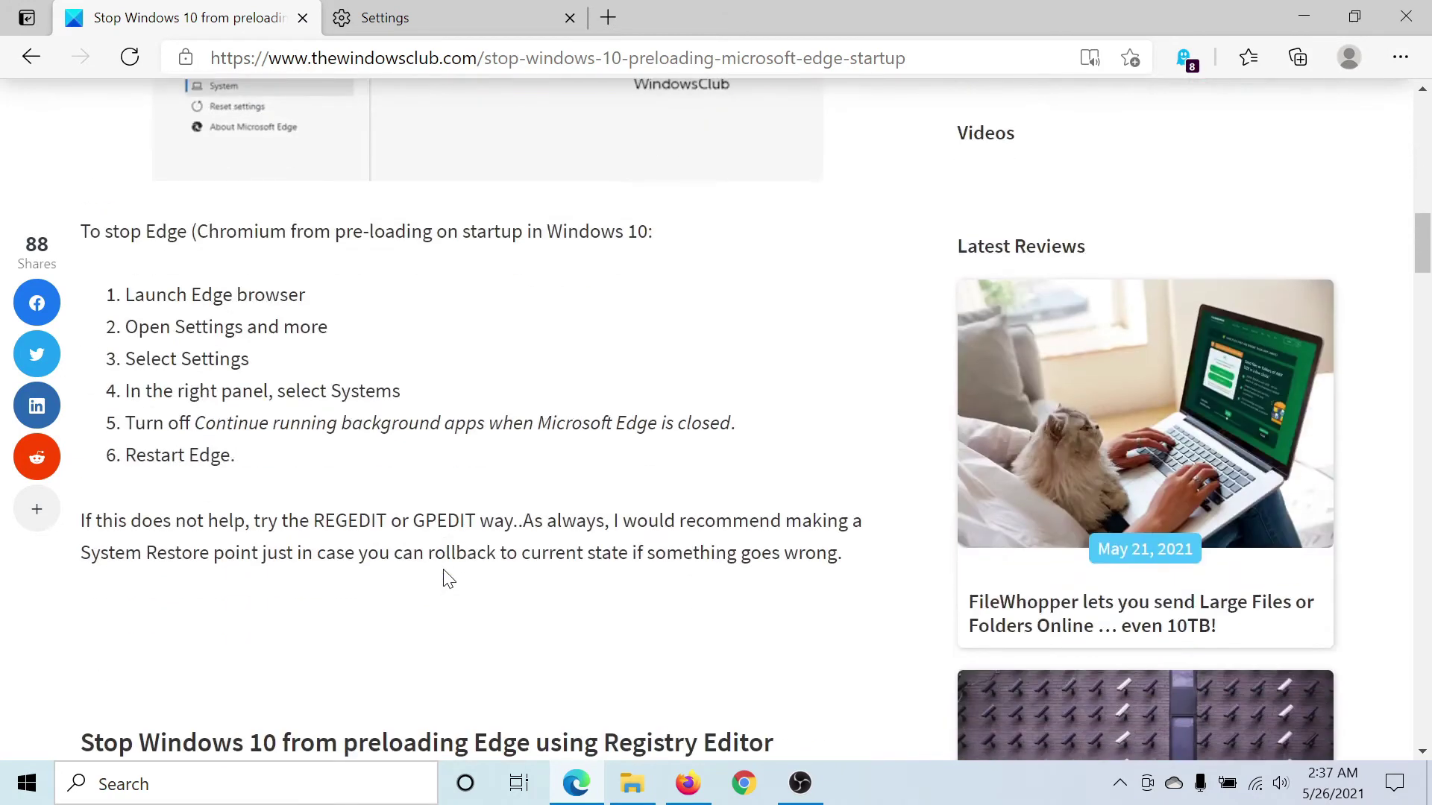
scroll(444, 577, down, 5)
scroll(443, 578, up, 5)
scroll(444, 577, up, 5)
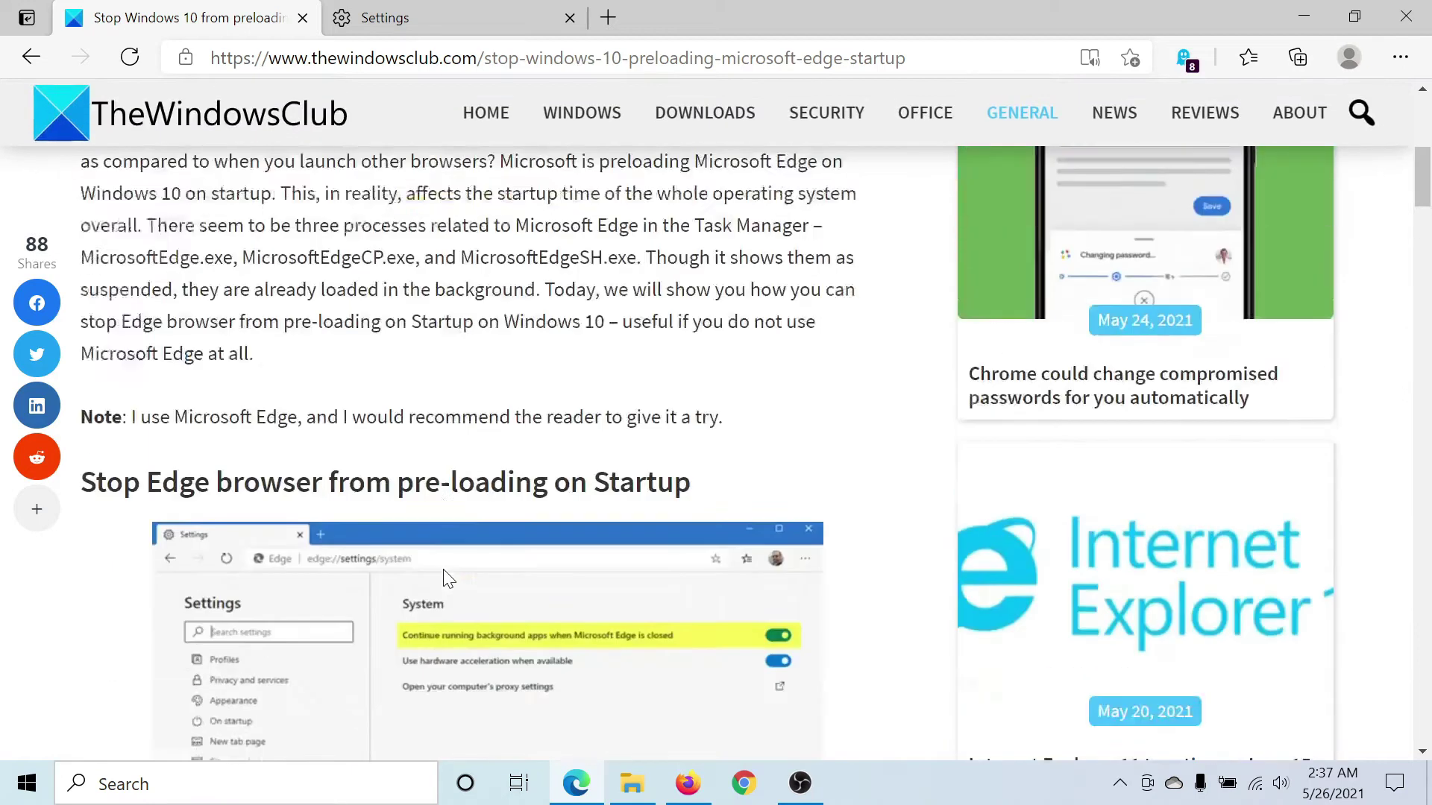
scroll(445, 577, up, 5)
scroll(444, 578, up, 1)
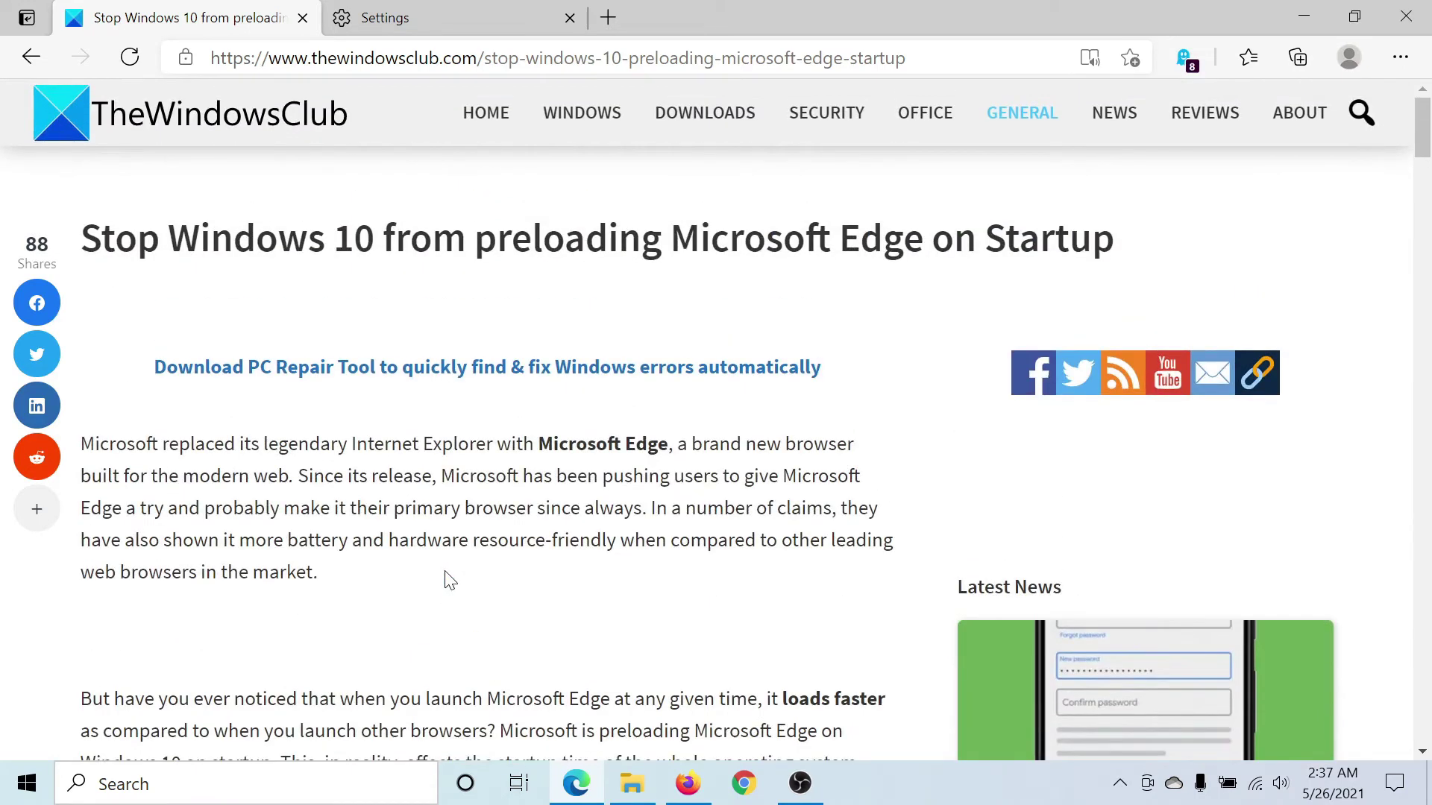